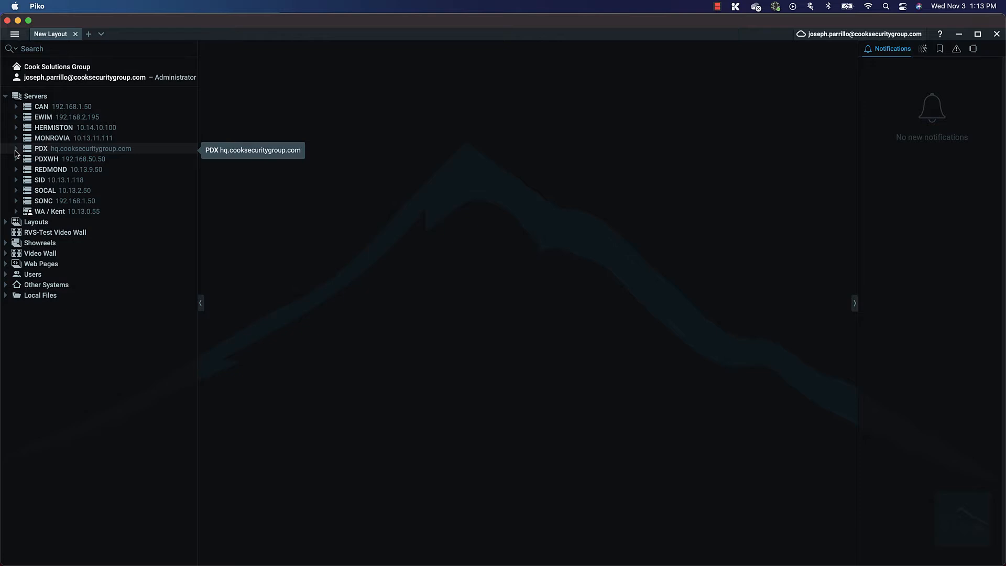
# Expand the PDX server and its PDX_EXT_Parking_Lot group, and open the camera settings of PDX_EXT_Parking_Lot_South
pyautogui.click(16, 150)
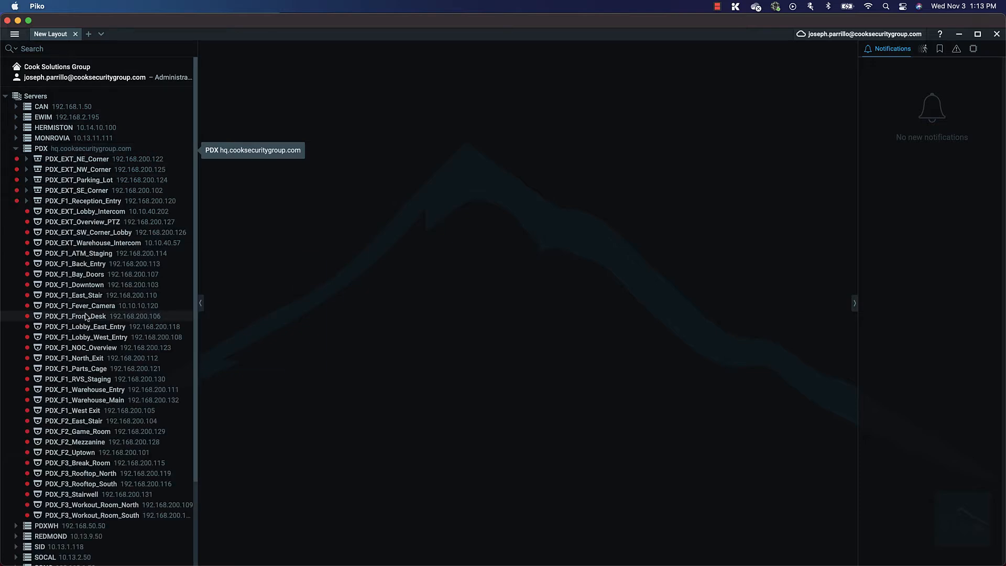
pyautogui.moveTo(87, 336)
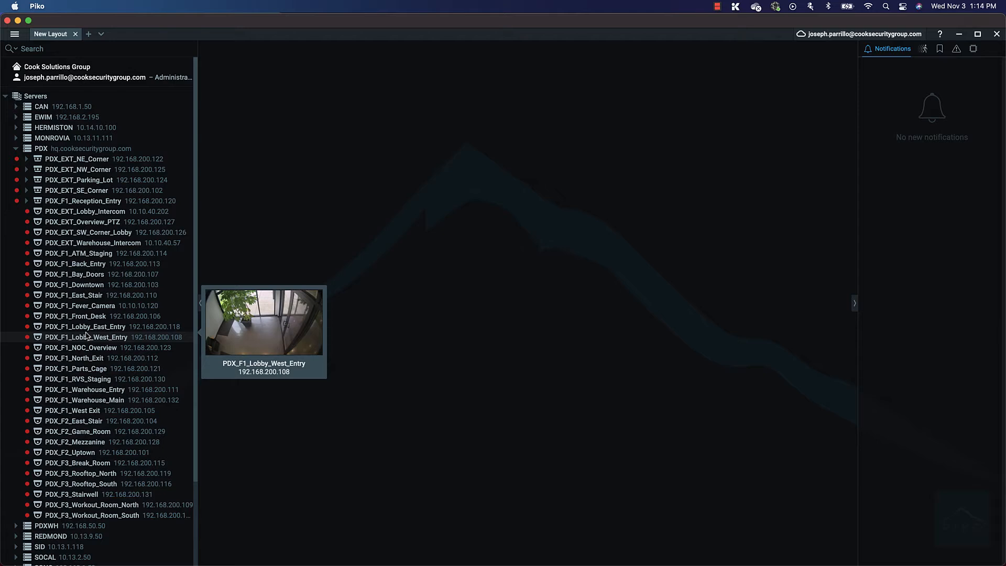
pyautogui.click(27, 181)
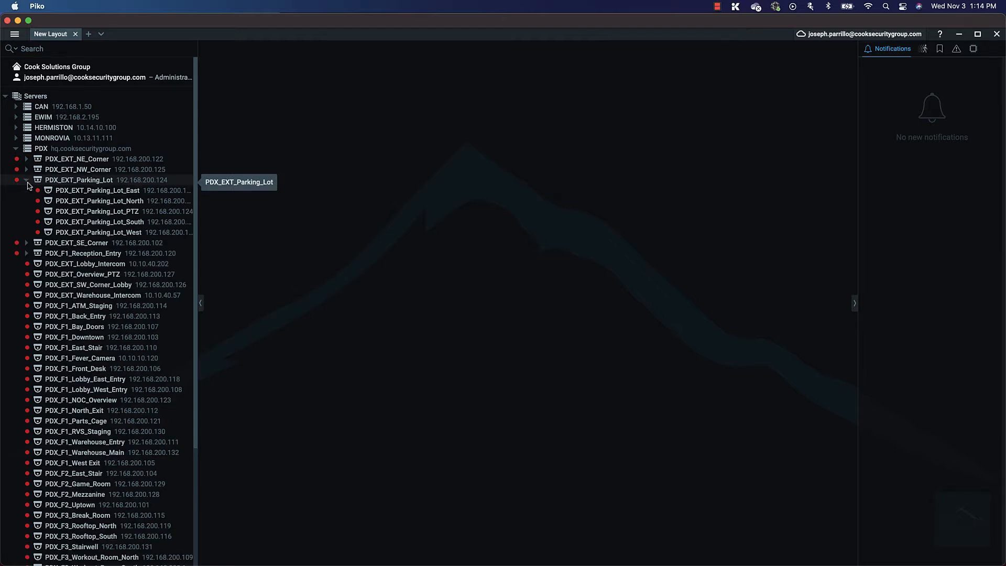
pyautogui.moveTo(68, 193)
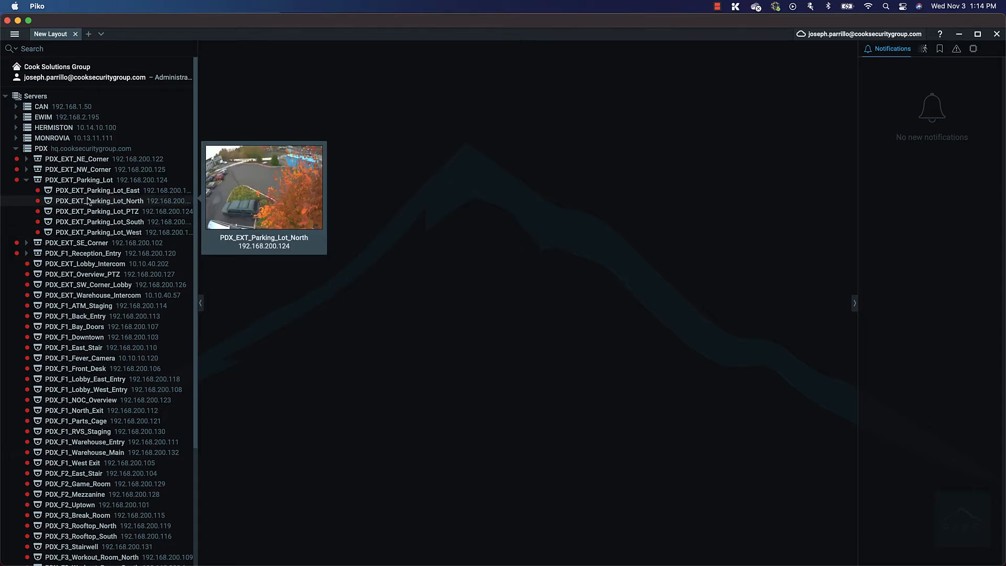
pyautogui.rightClick(87, 224)
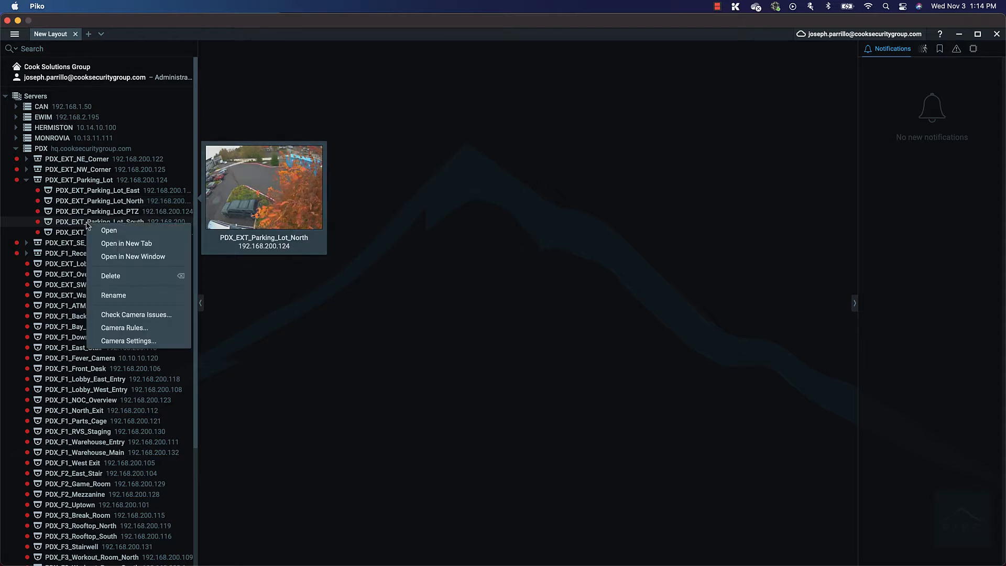
pyautogui.click(131, 341)
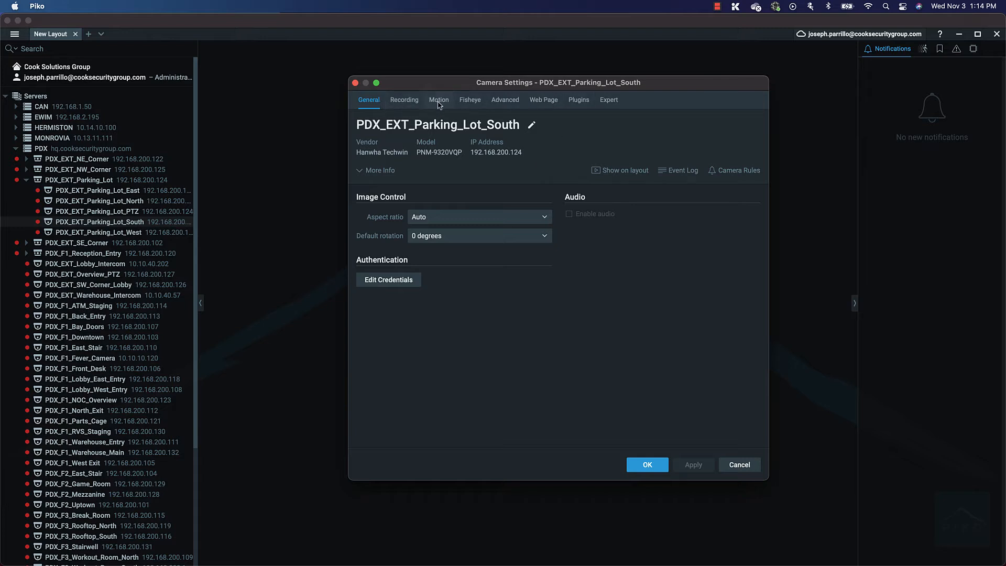
# Open the IVA (Intelligent Video Analytics) setup in the camera's embedded web page
pyautogui.click(541, 102)
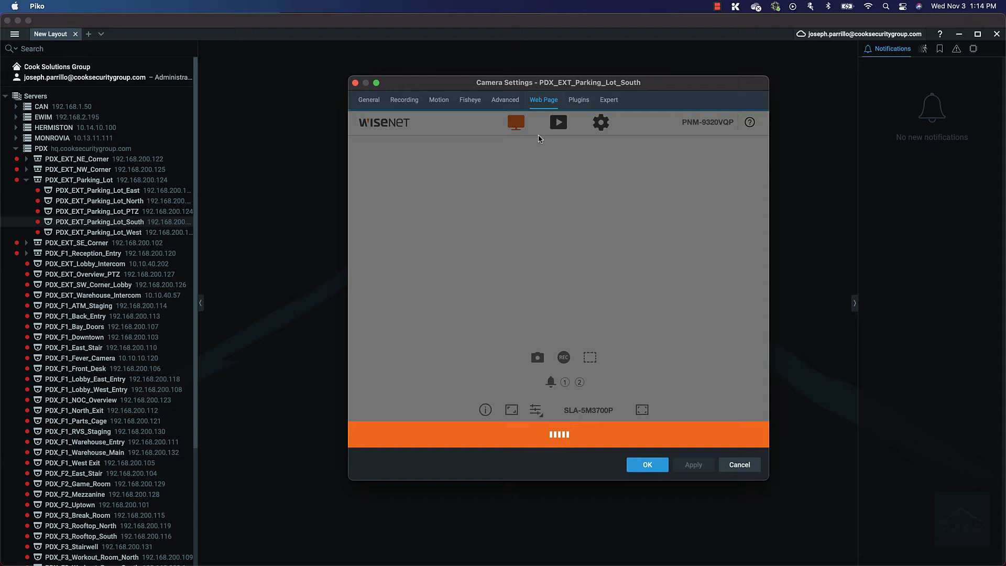
pyautogui.click(601, 124)
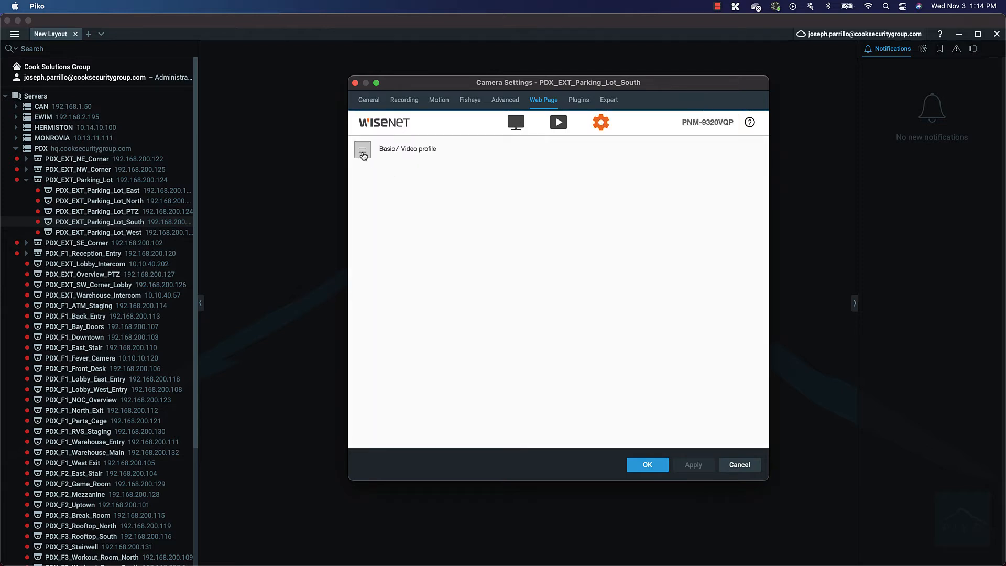
pyautogui.click(362, 152)
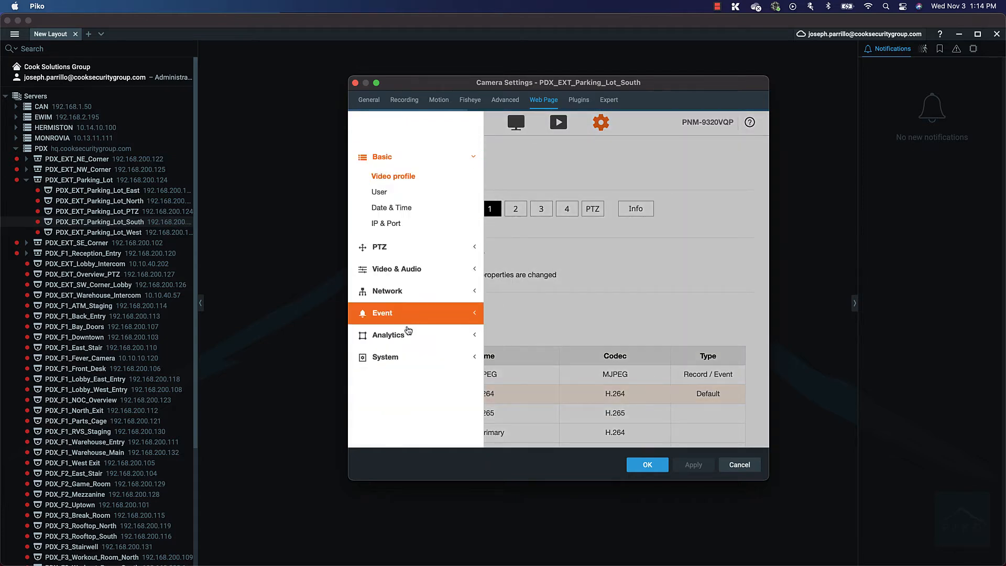
pyautogui.click(398, 335)
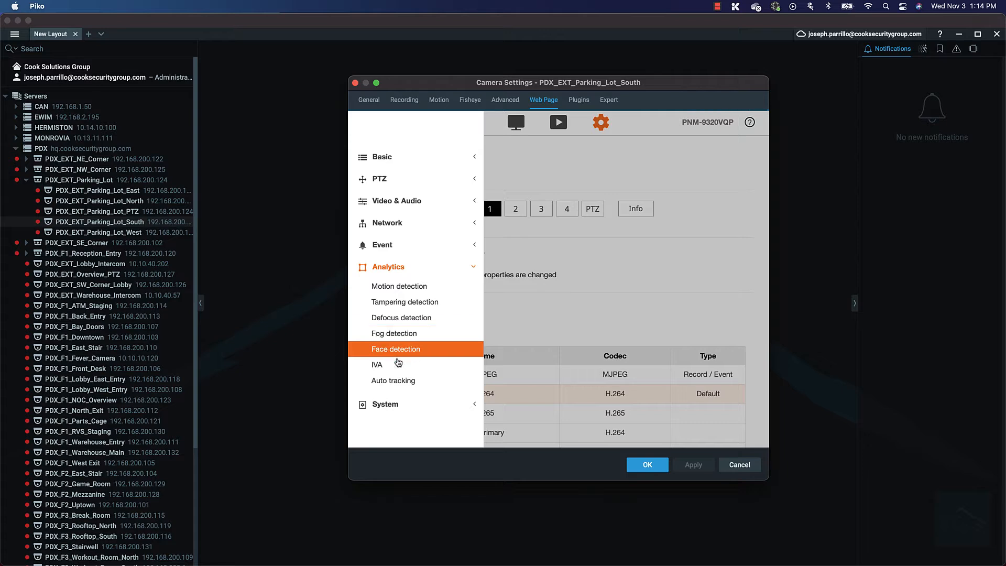
pyautogui.click(396, 370)
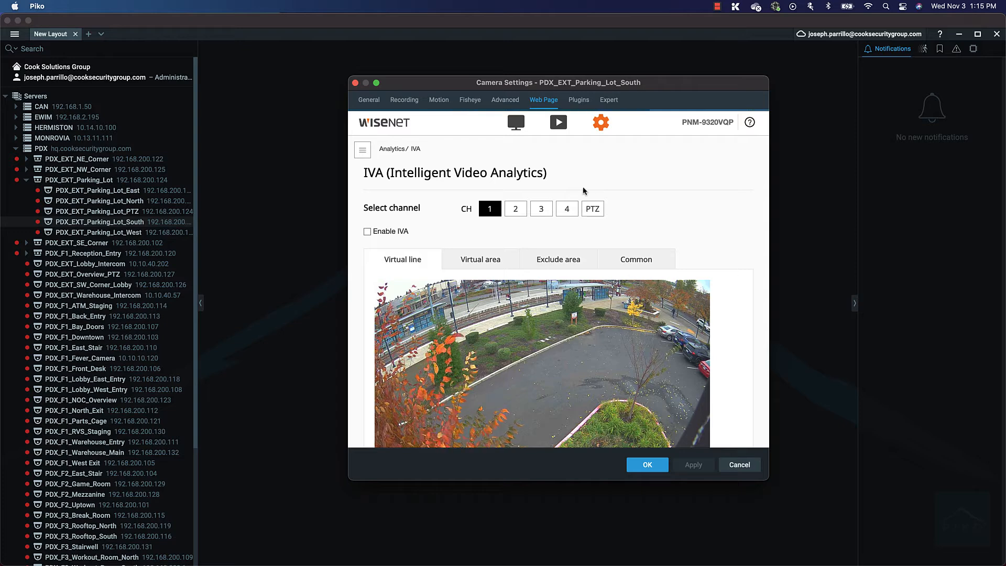
# Go through IVA channels 2 and 3 and display the virtual area defined on channel 3
pyautogui.click(517, 210)
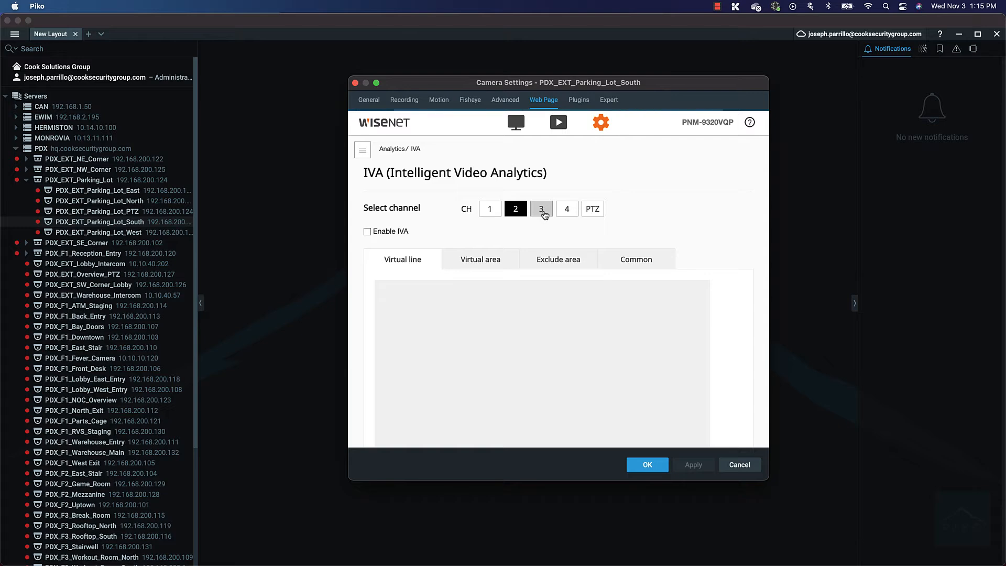
pyautogui.click(543, 211)
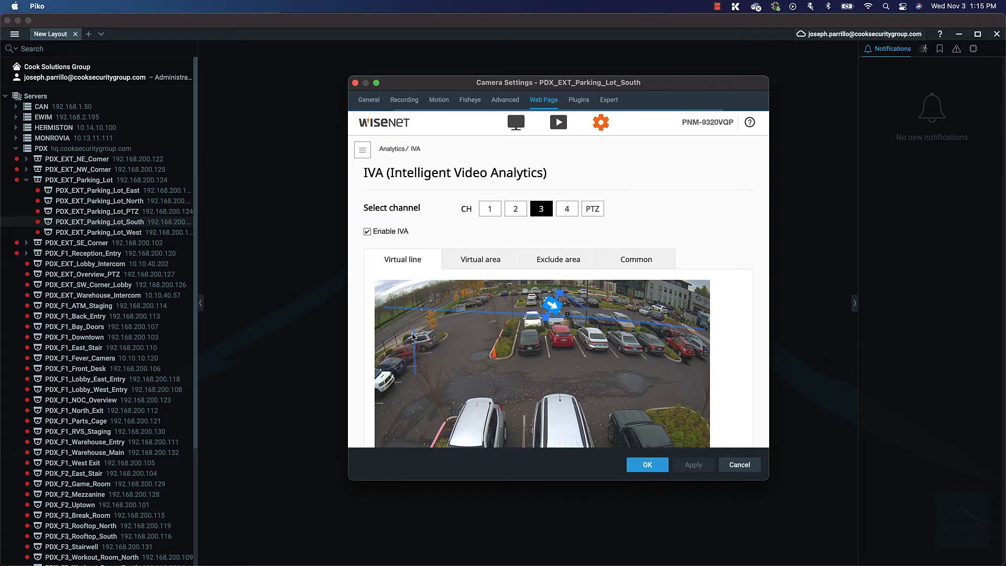
pyautogui.click(473, 271)
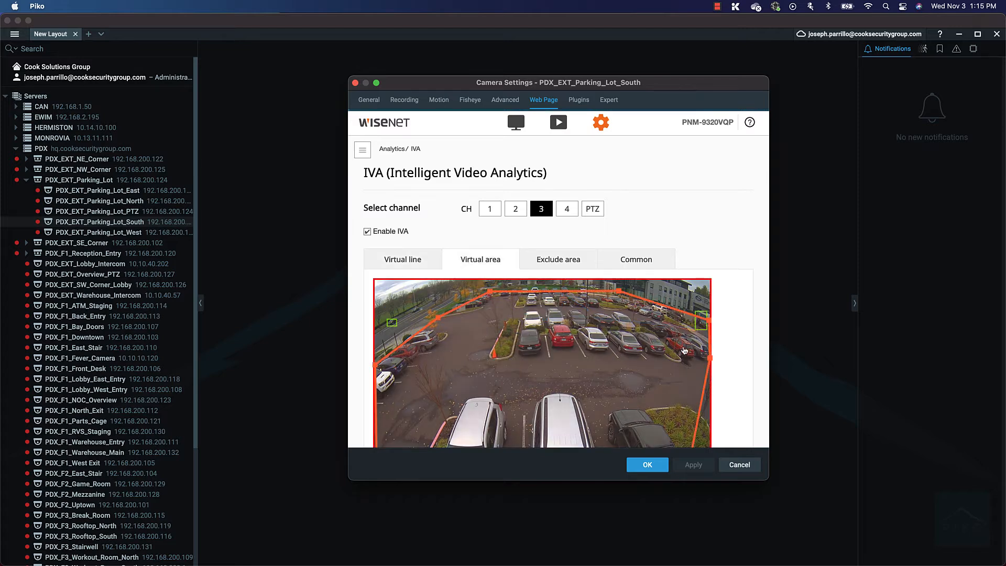
# Review channel 3's virtual area categories, Smart Zoom handover and event action settings, and apply the IVA configuration
pyautogui.scroll(-3, 684, 351)
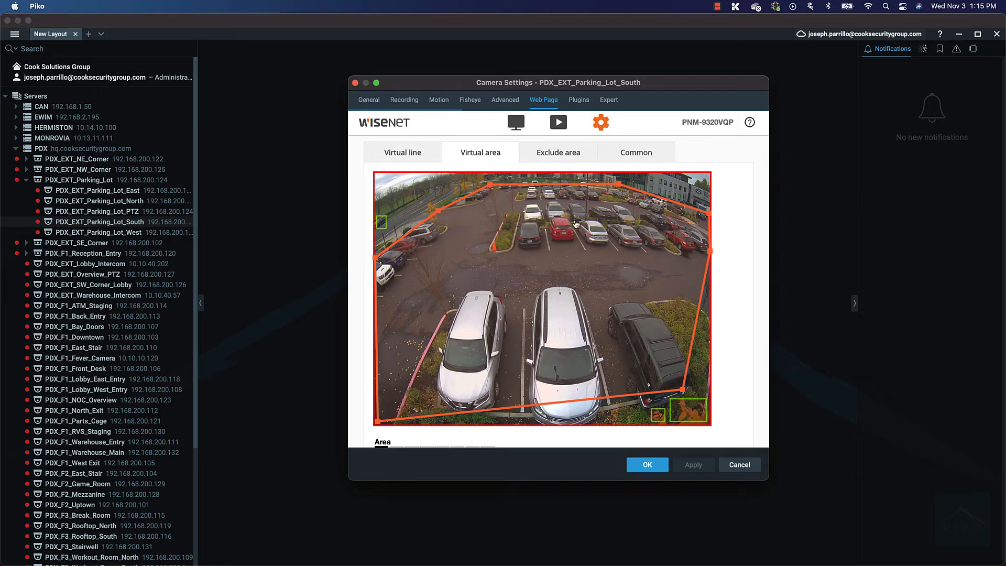
pyautogui.scroll(-5, 526, 297)
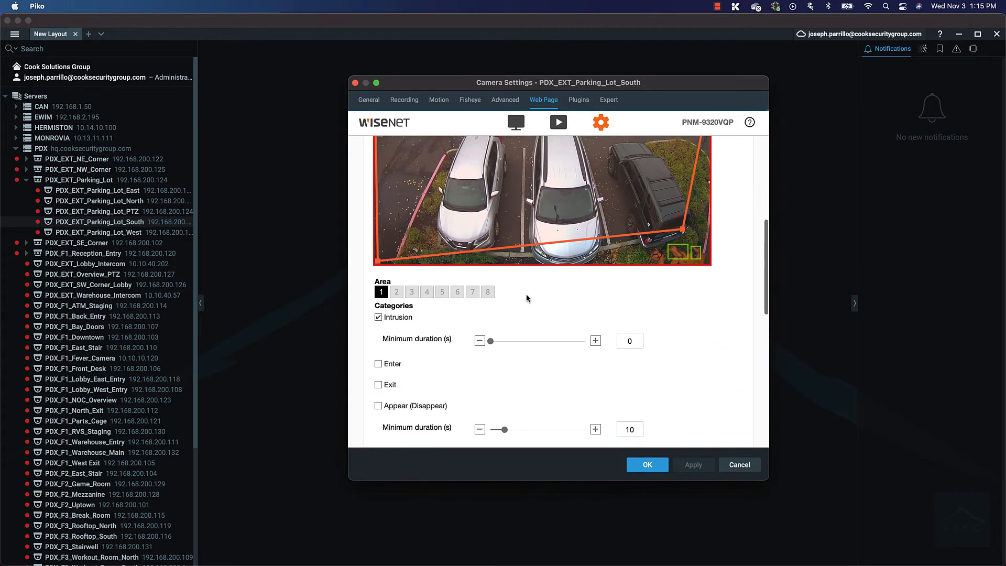
pyautogui.scroll(-3, 518, 300)
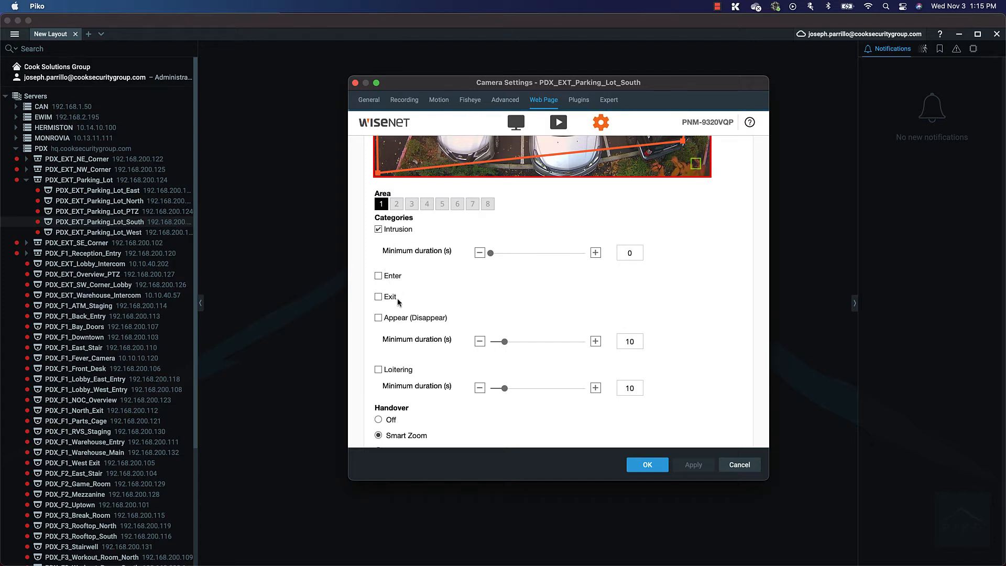
pyautogui.scroll(-3, 415, 381)
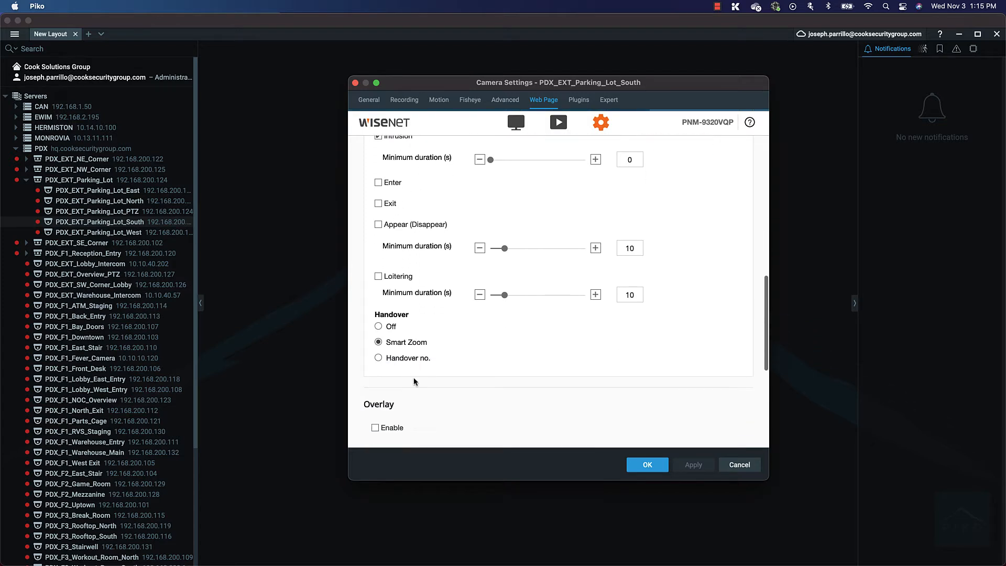
pyautogui.scroll(-1, 414, 381)
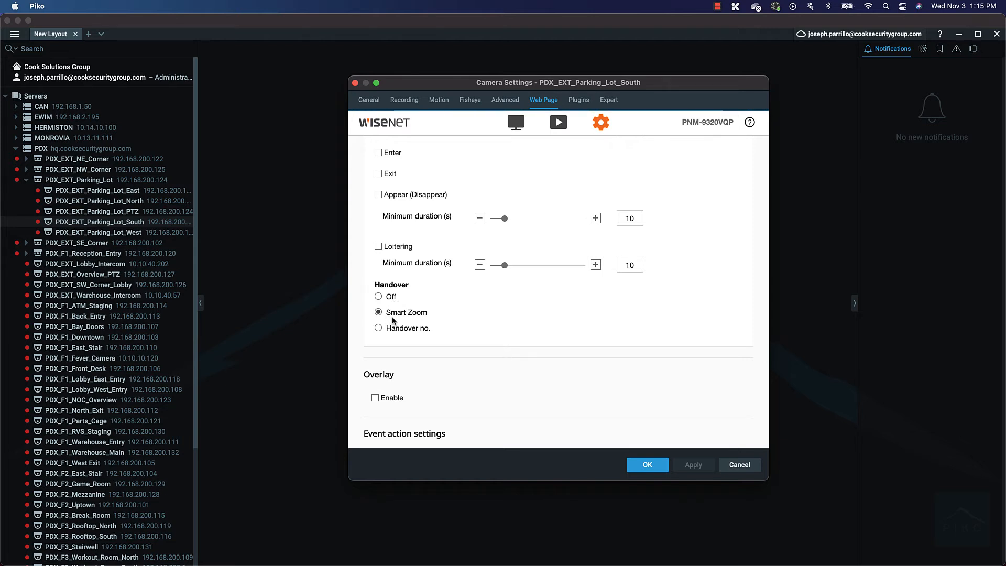
pyautogui.scroll(-7, 399, 323)
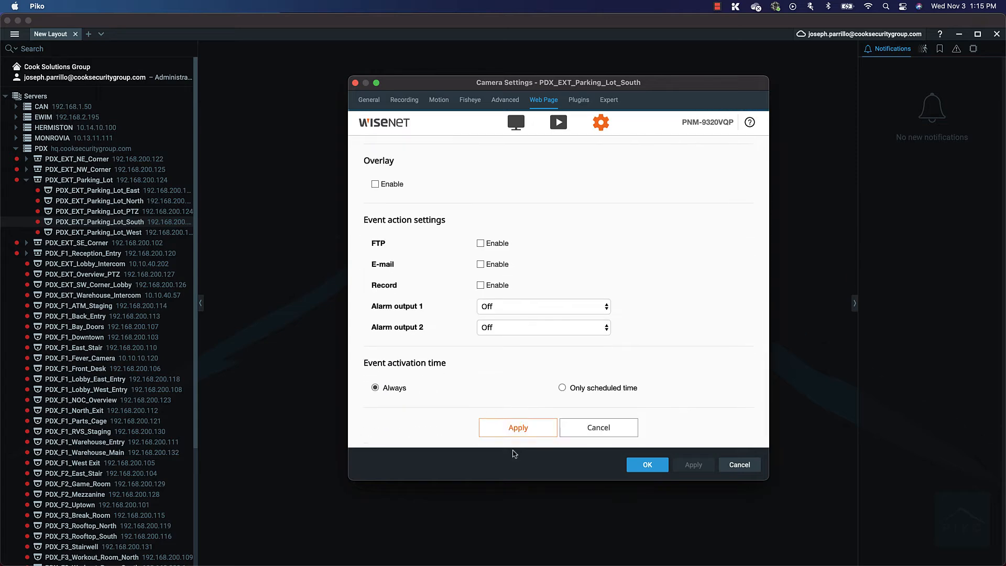
pyautogui.click(509, 427)
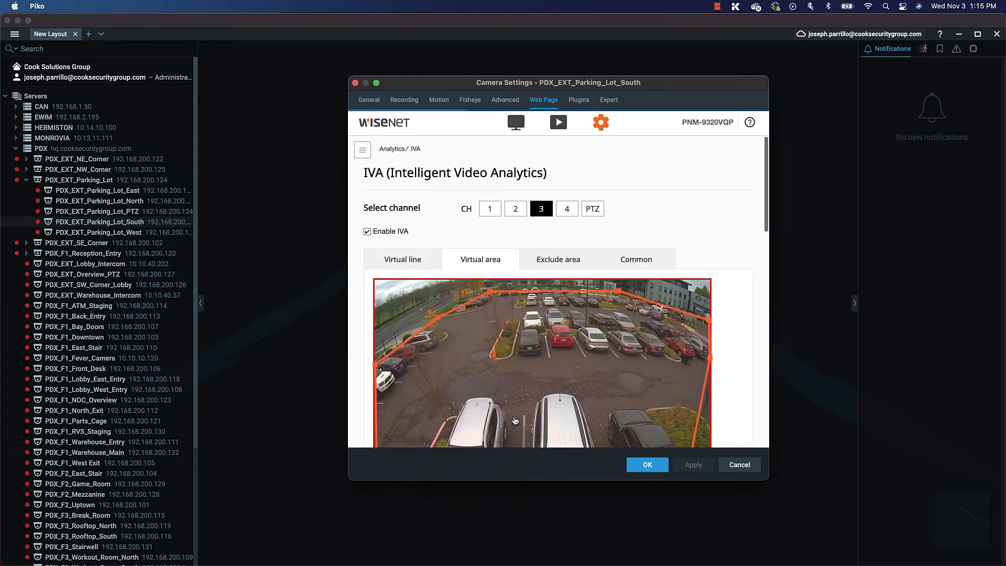
# View channel 4's IVA setup and examine the camera's Auto tracking page, including its PTZ controls and exclude area list
pyautogui.click(567, 209)
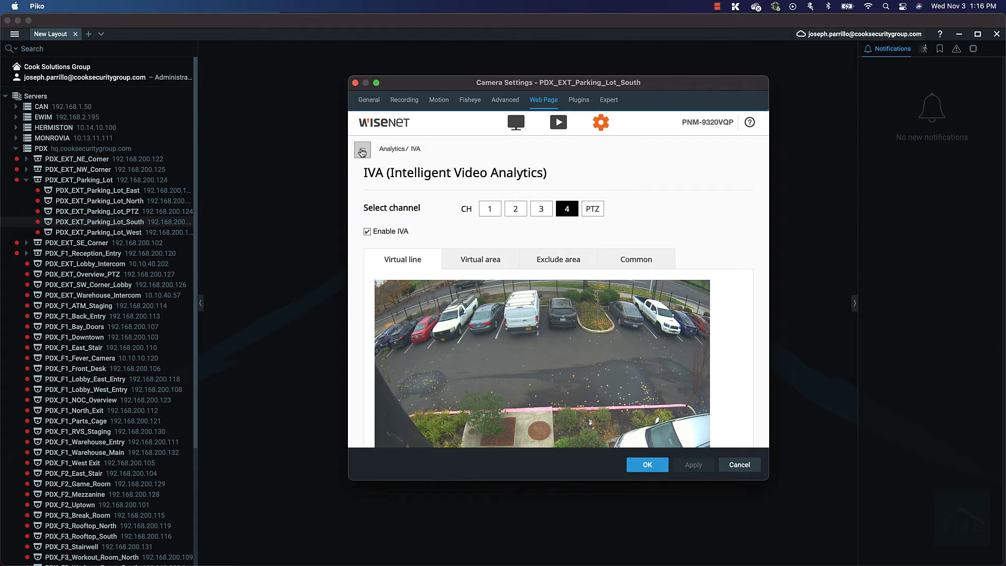
pyautogui.click(361, 151)
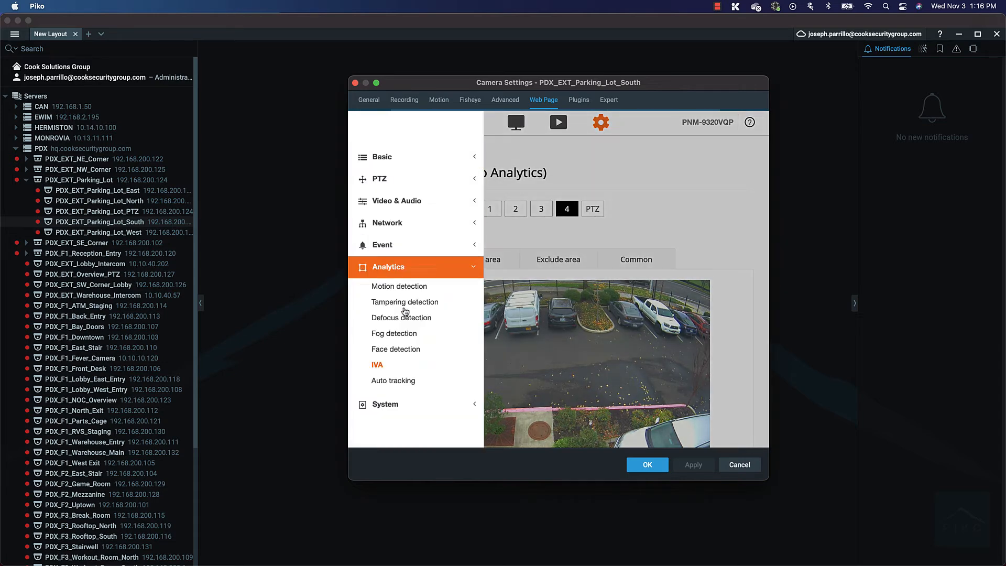
pyautogui.click(418, 382)
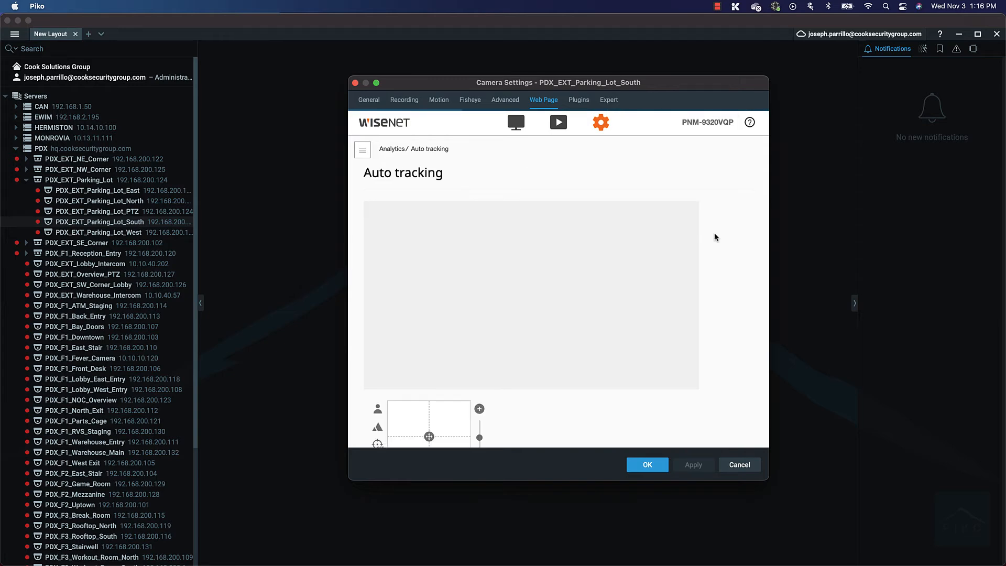
pyautogui.scroll(-3, 722, 260)
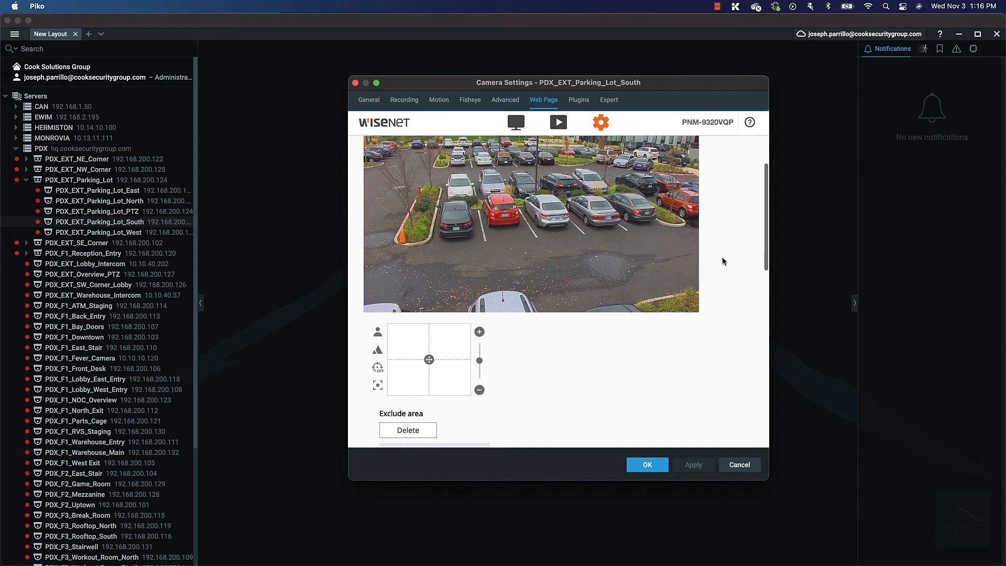
pyautogui.scroll(-3, 721, 261)
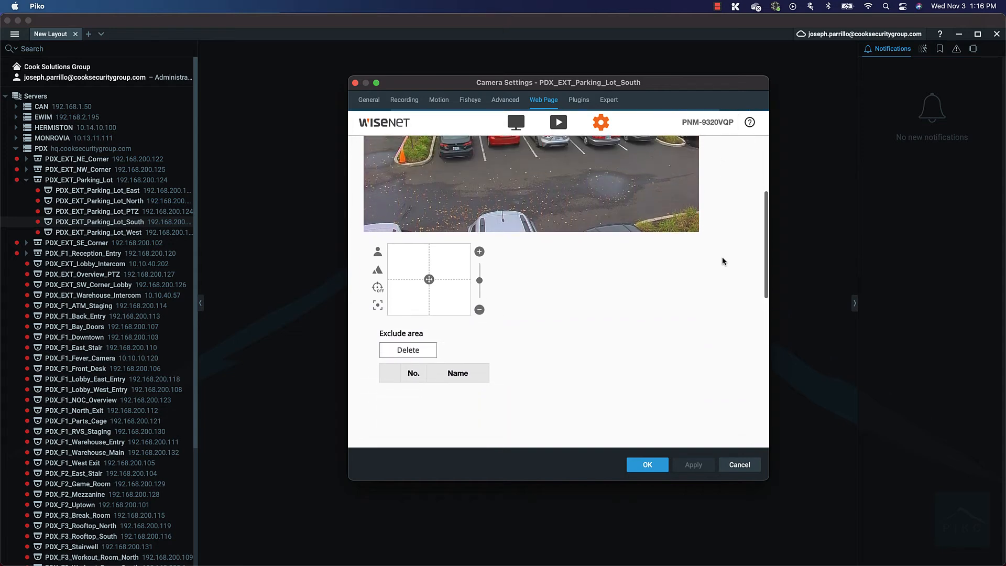
pyautogui.scroll(3, 576, 272)
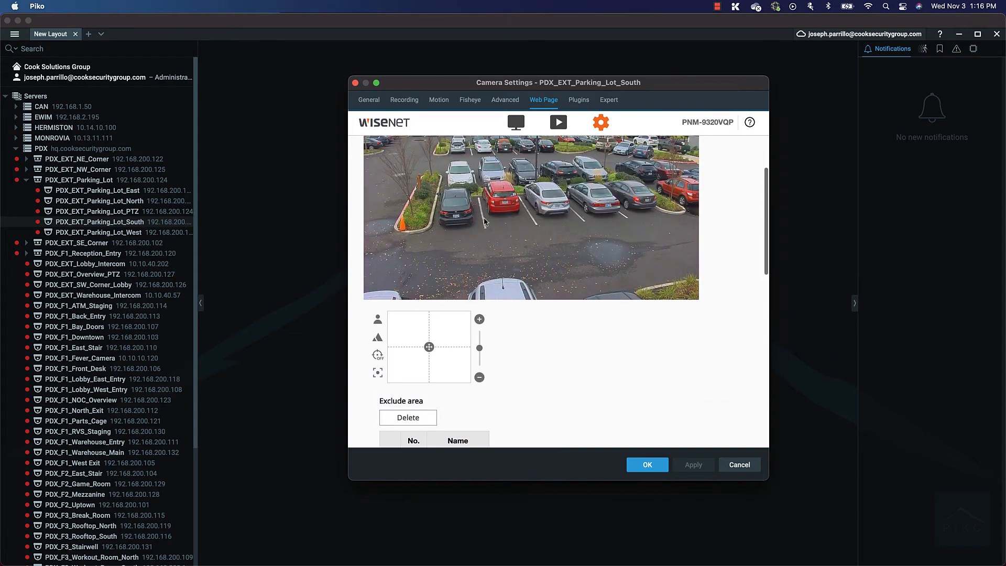
pyautogui.scroll(2, 544, 280)
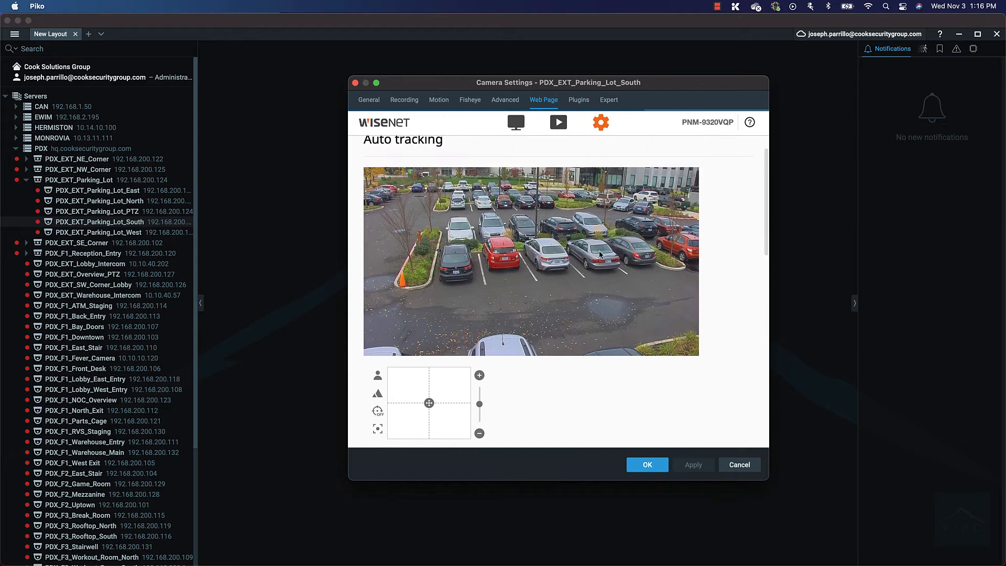
pyautogui.scroll(2, 711, 251)
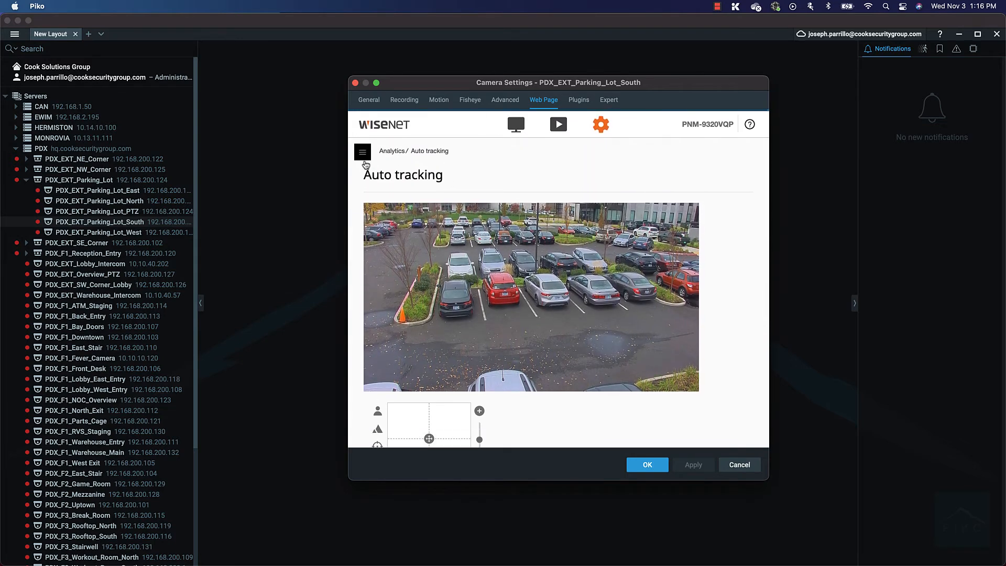
# Open the camera's event Handover settings to check the channel and preset number assignments
pyautogui.click(361, 152)
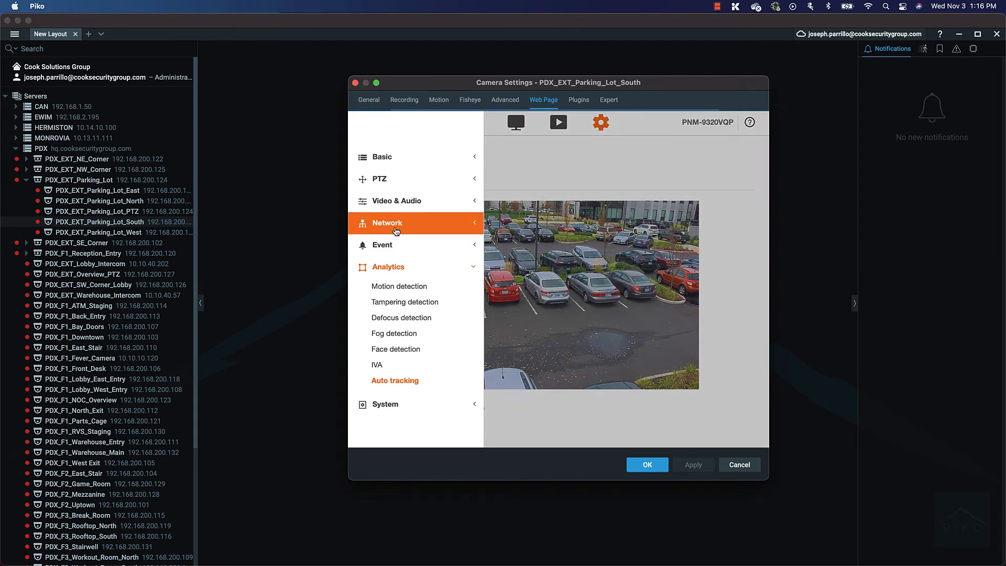
pyautogui.click(396, 244)
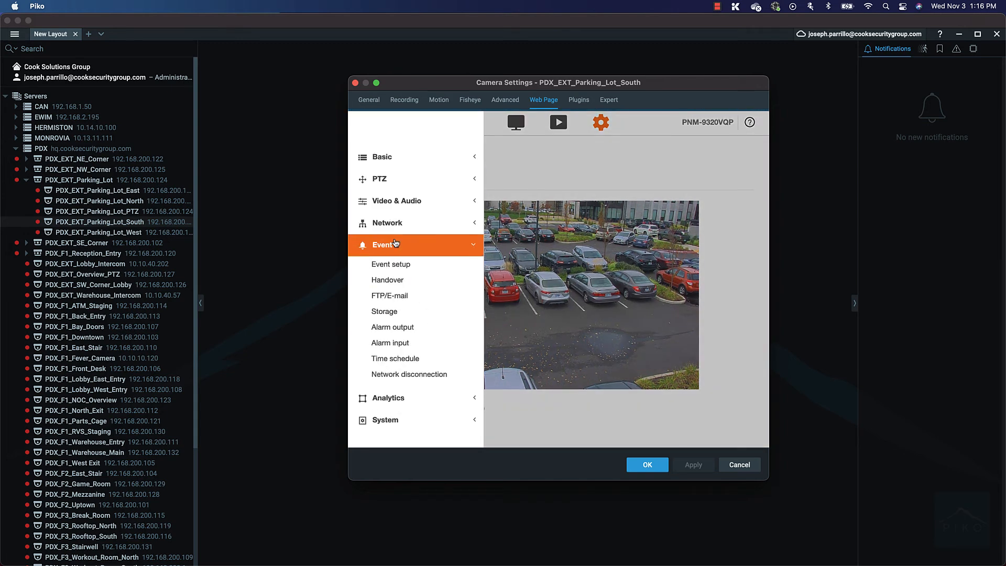
pyautogui.click(395, 281)
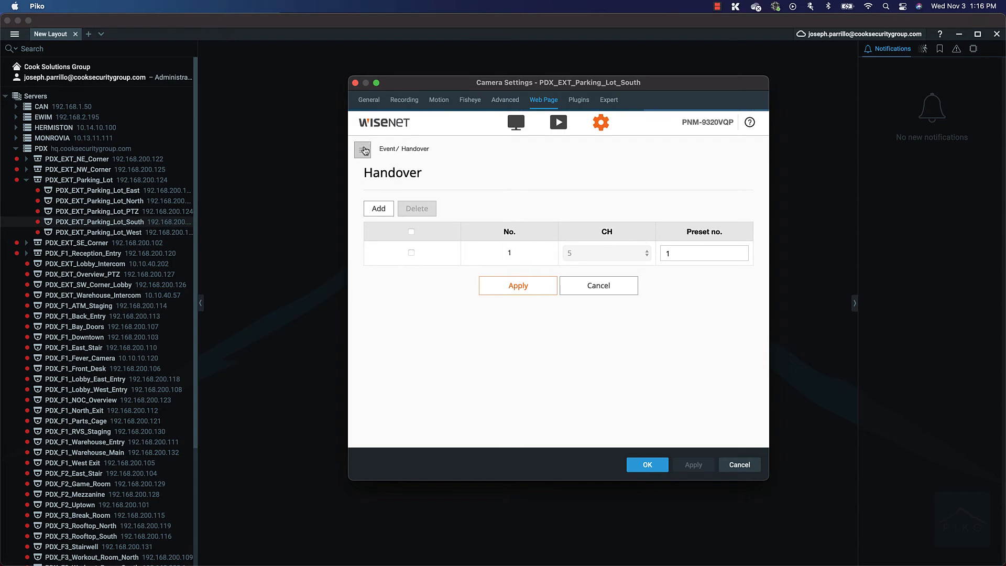
# Open the camera's PTZ setup page and examine the preset controls, home position options and preset list
pyautogui.click(364, 150)
pyautogui.click(404, 178)
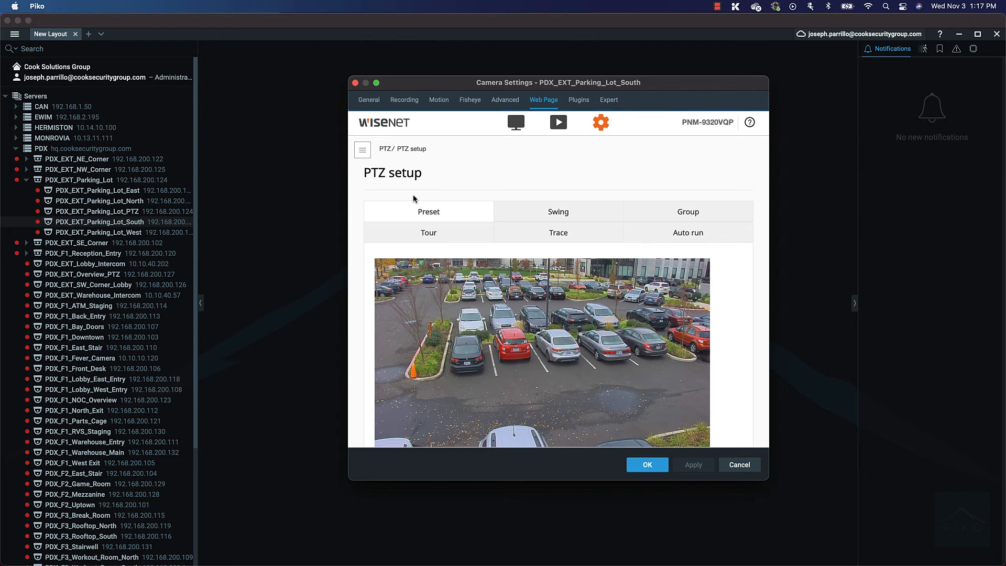
pyautogui.click(446, 241)
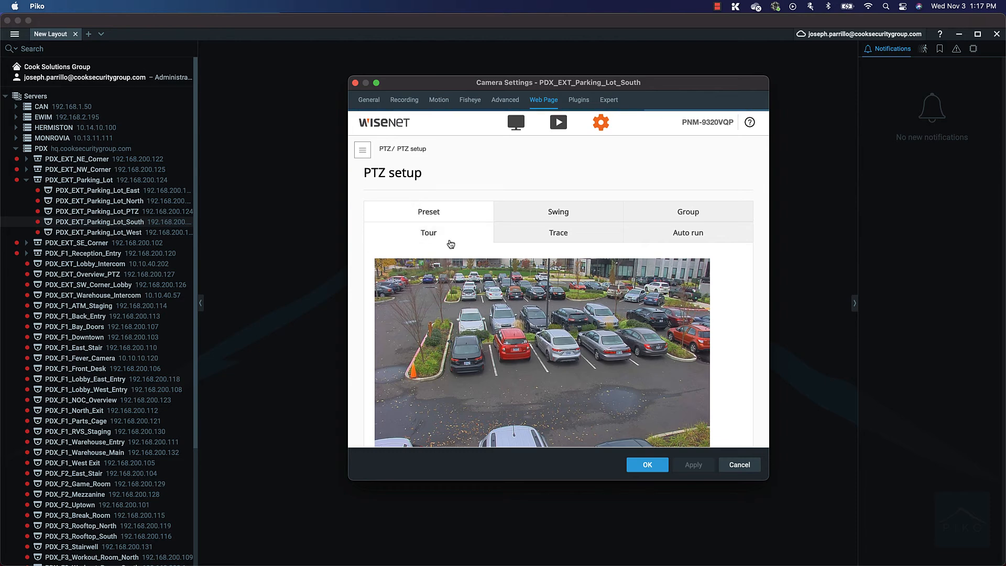
pyautogui.scroll(-5, 450, 243)
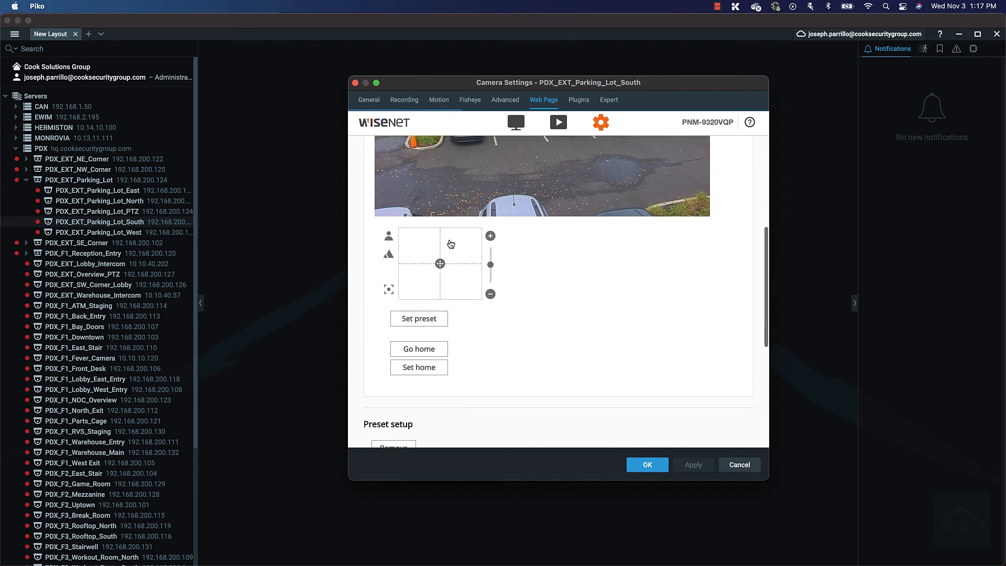
pyautogui.scroll(-4, 450, 244)
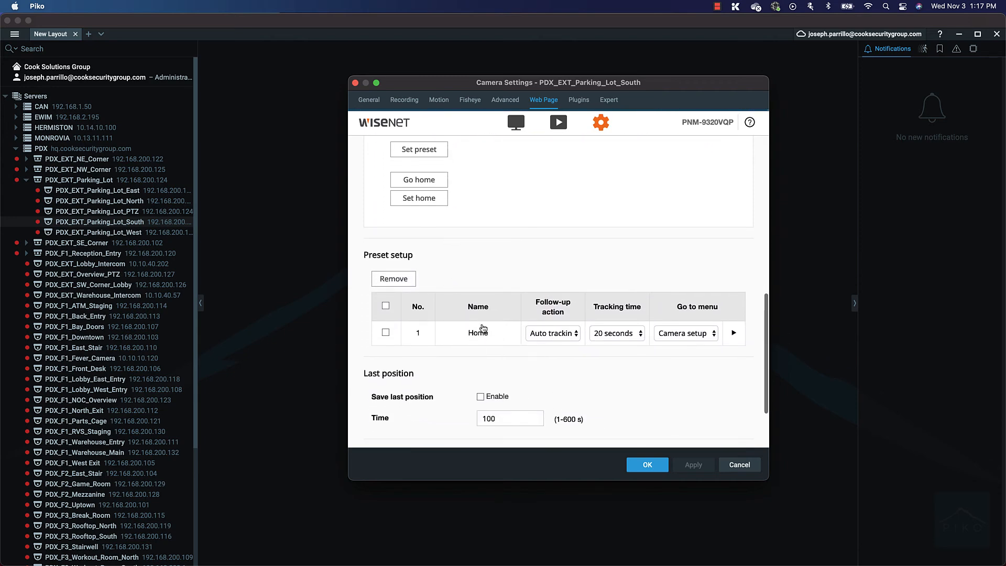
pyautogui.scroll(3, 462, 323)
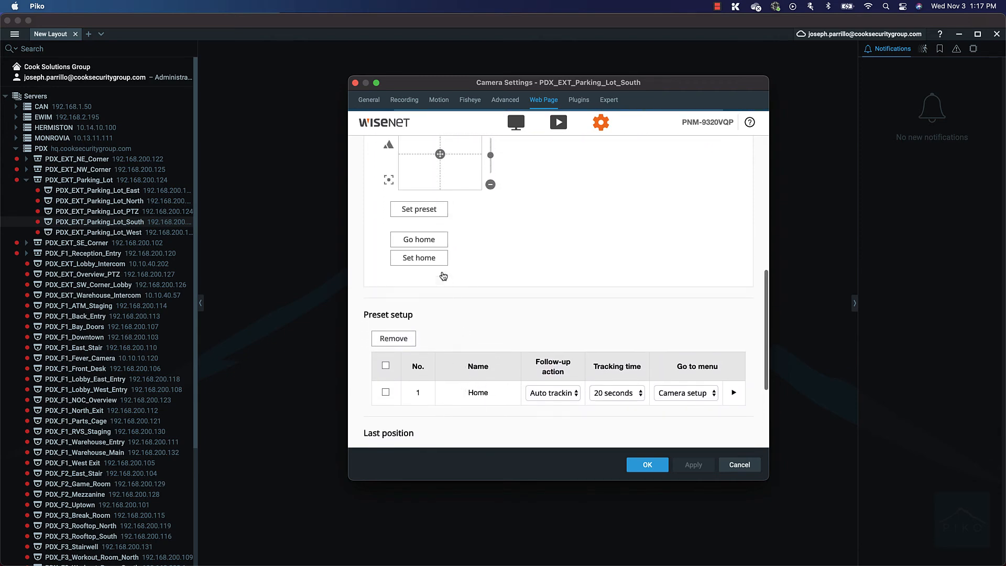
pyautogui.scroll(10, 529, 320)
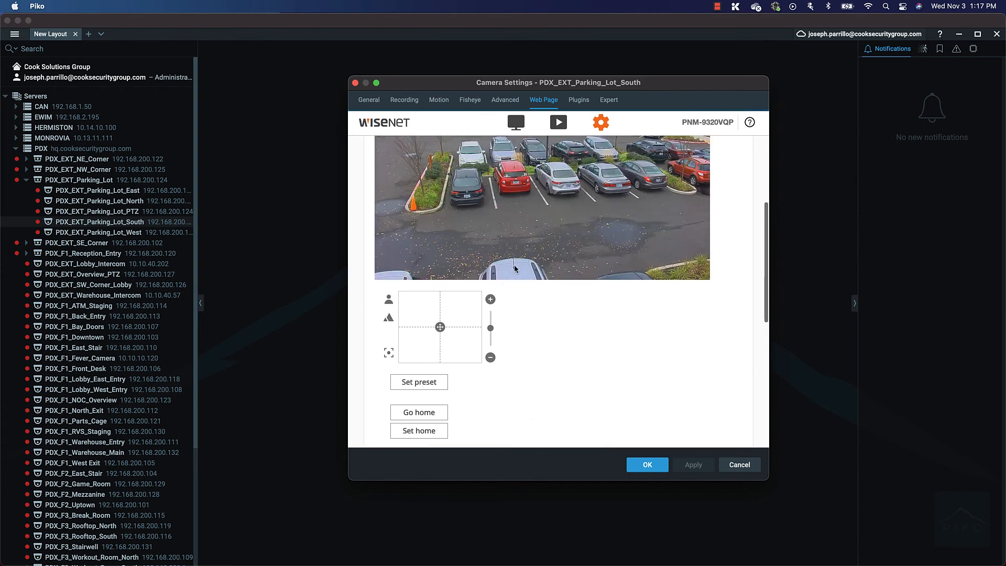
# Set the Home preset's go-to menu to IVA and apply the PTZ setup changes
pyautogui.scroll(-5, 528, 325)
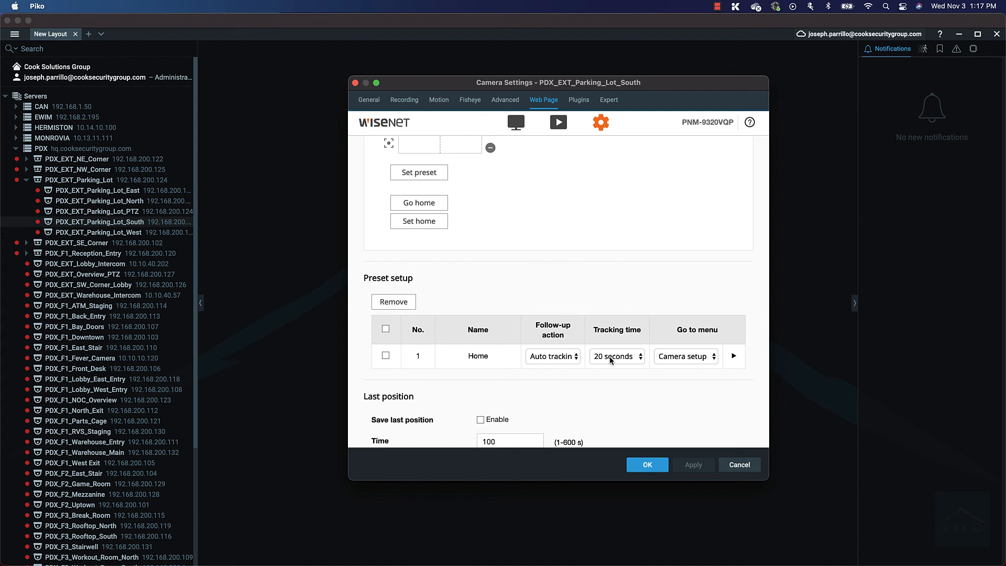
pyautogui.click(707, 358)
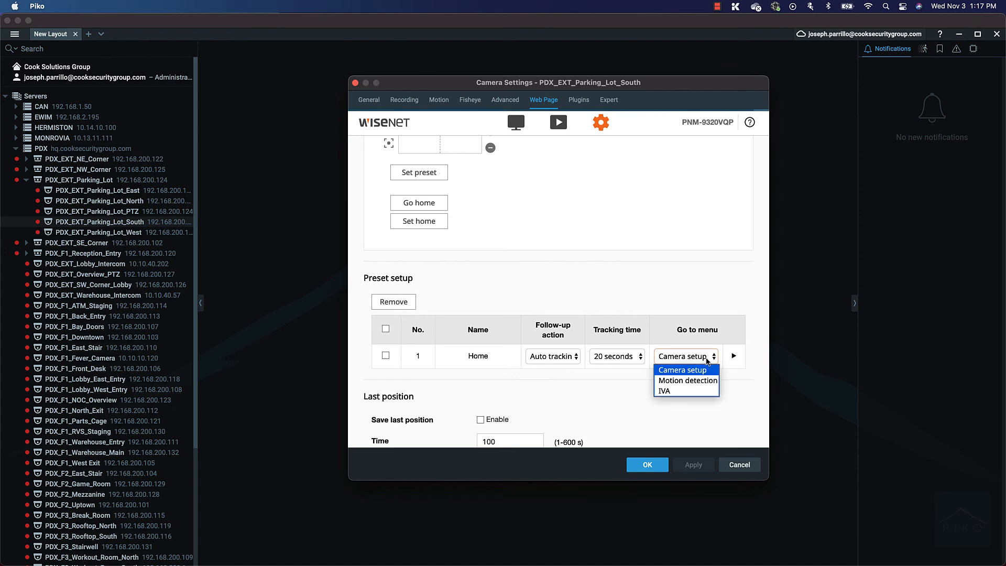
pyautogui.click(695, 390)
pyautogui.scroll(-3, 670, 400)
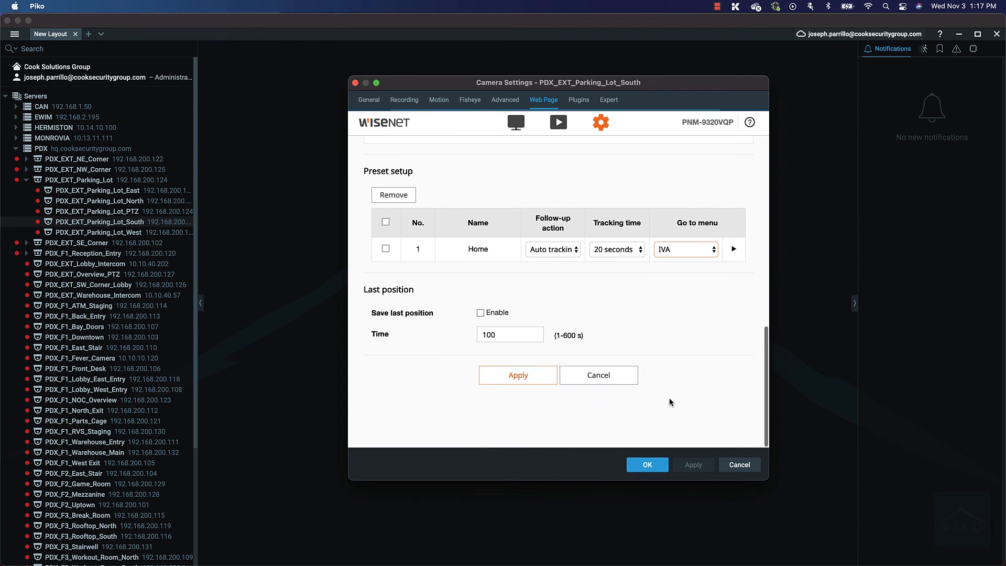
pyautogui.click(506, 380)
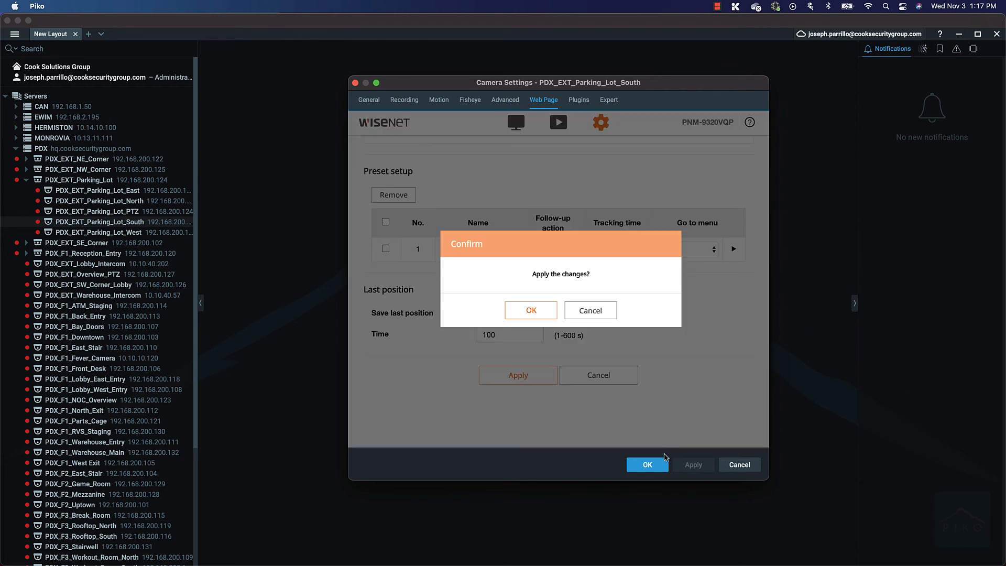
pyautogui.click(539, 310)
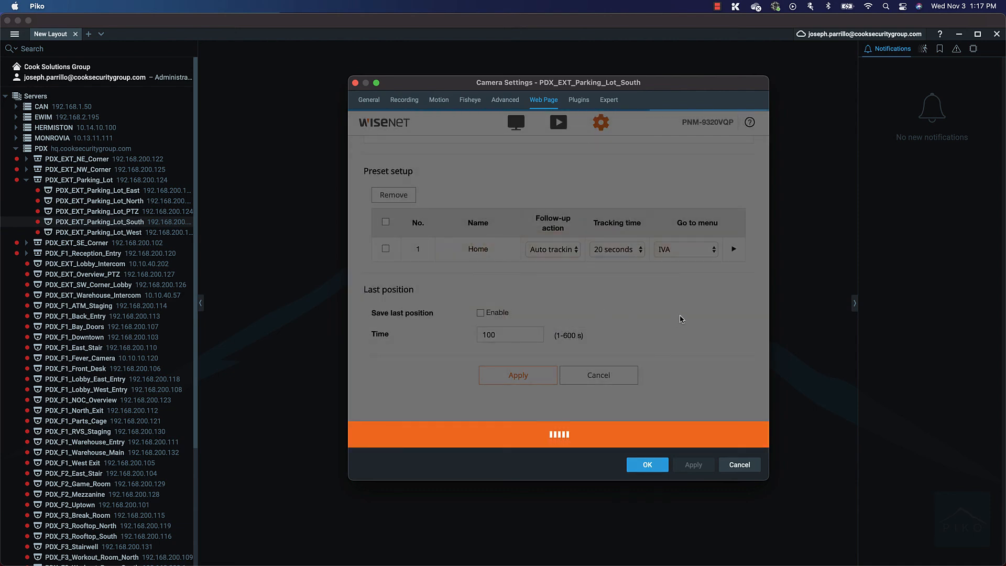